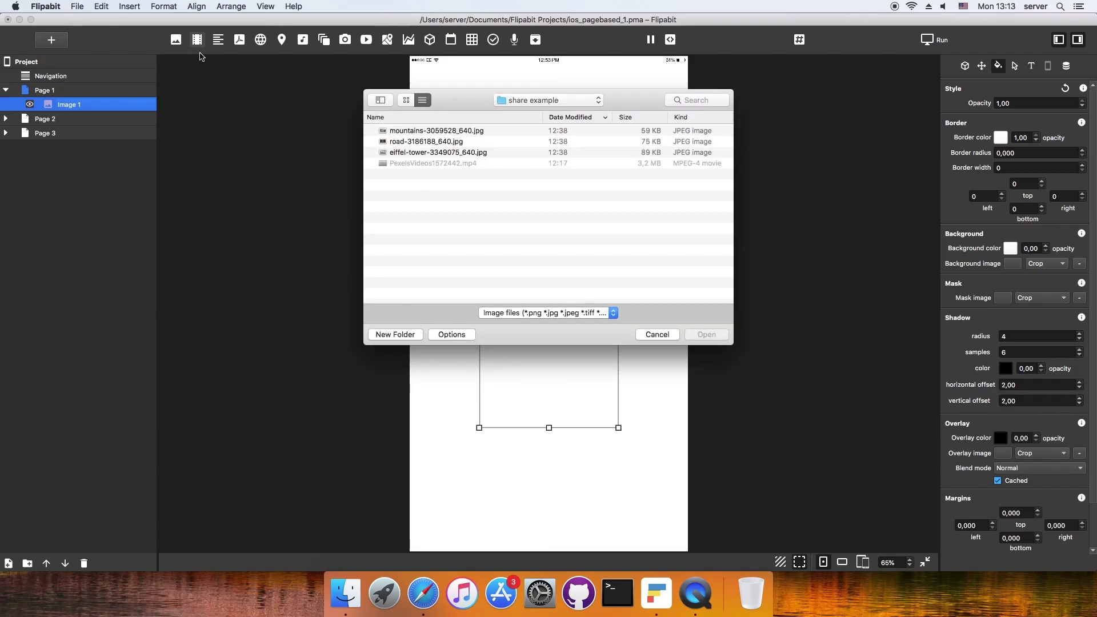
# Load the three JPEG photos from the share example folder into Image 1 and shorten the gallery to the page's upper third
pyautogui.moveTo(400, 131); pyautogui.dragTo(409, 153)
pyautogui.press('Return')
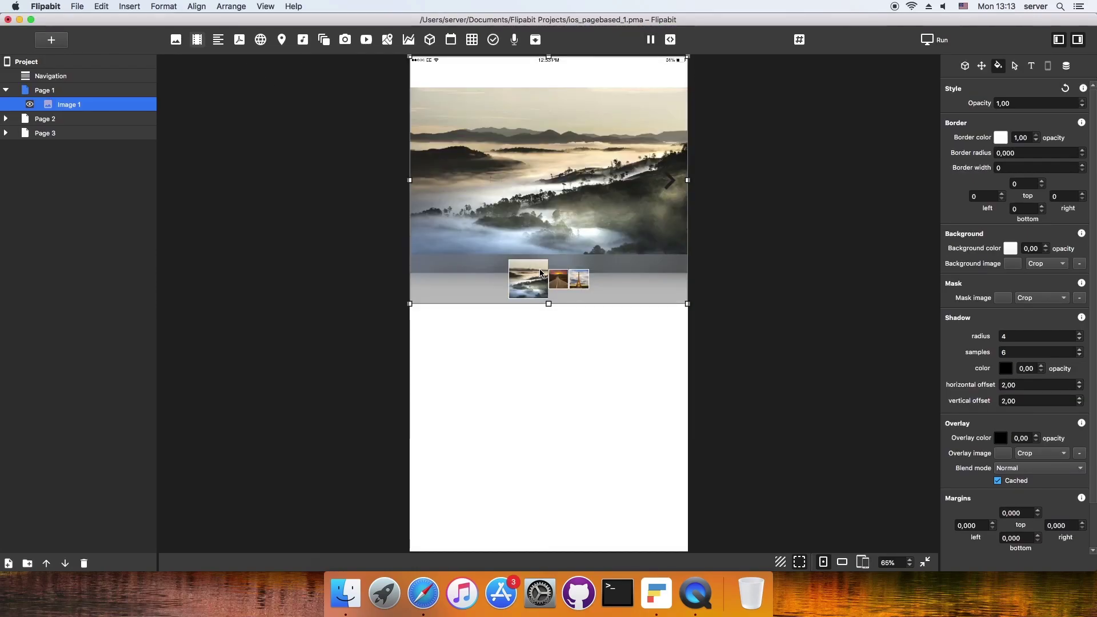
pyautogui.moveTo(548, 305); pyautogui.dragTo(546, 227)
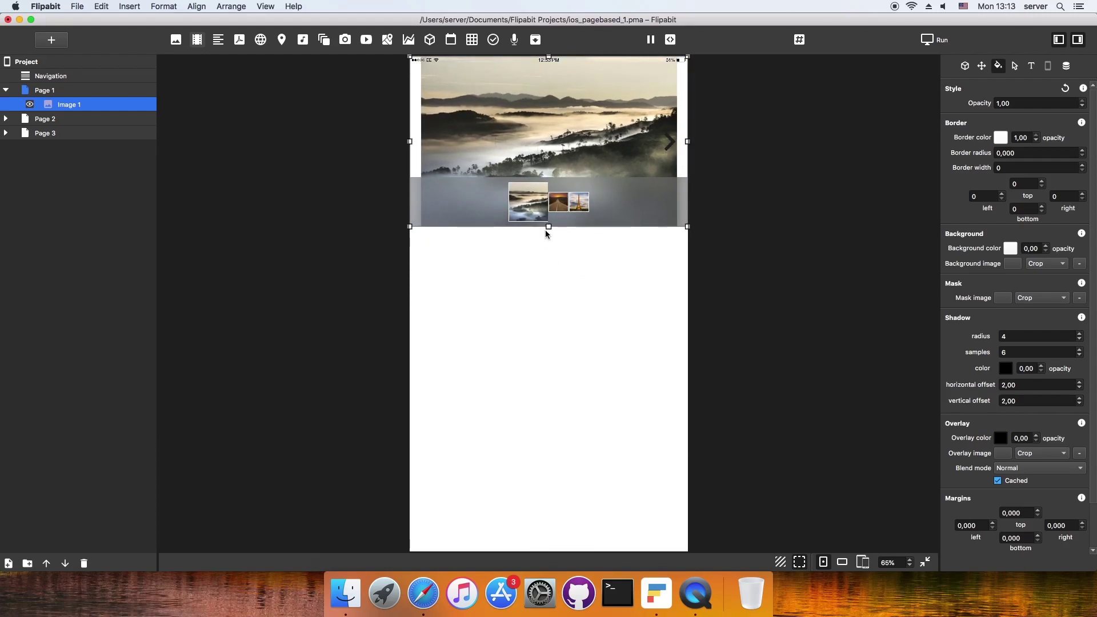
# Add a form button below the image gallery and give it an action triggered by the Click event
pyautogui.click(493, 40)
pyautogui.moveTo(550, 180); pyautogui.dragTo(551, 286)
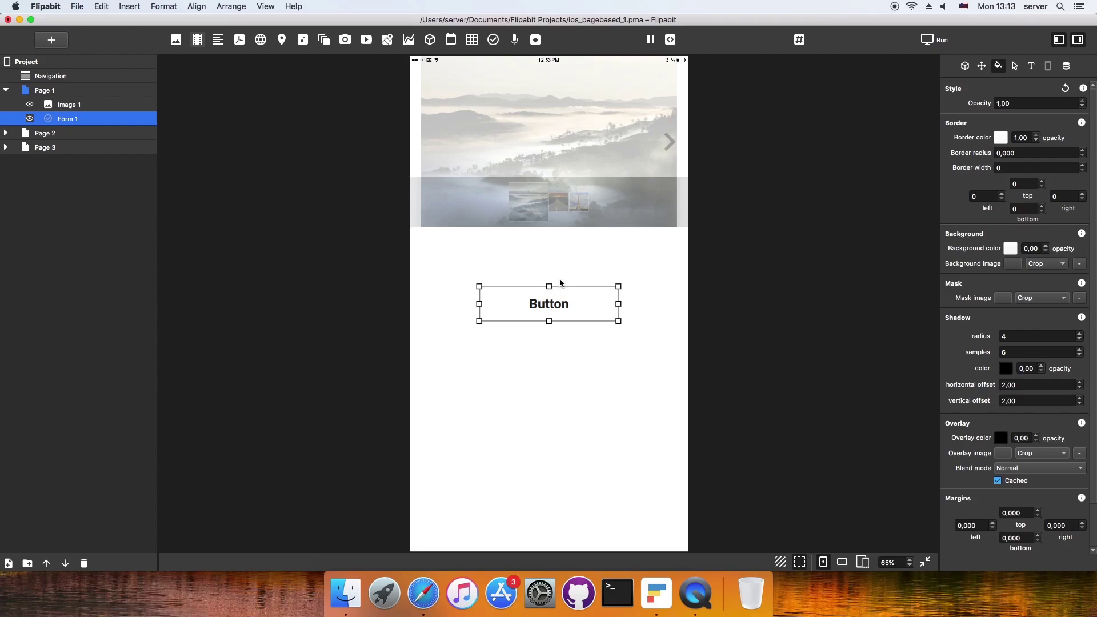
pyautogui.rightClick(86, 121)
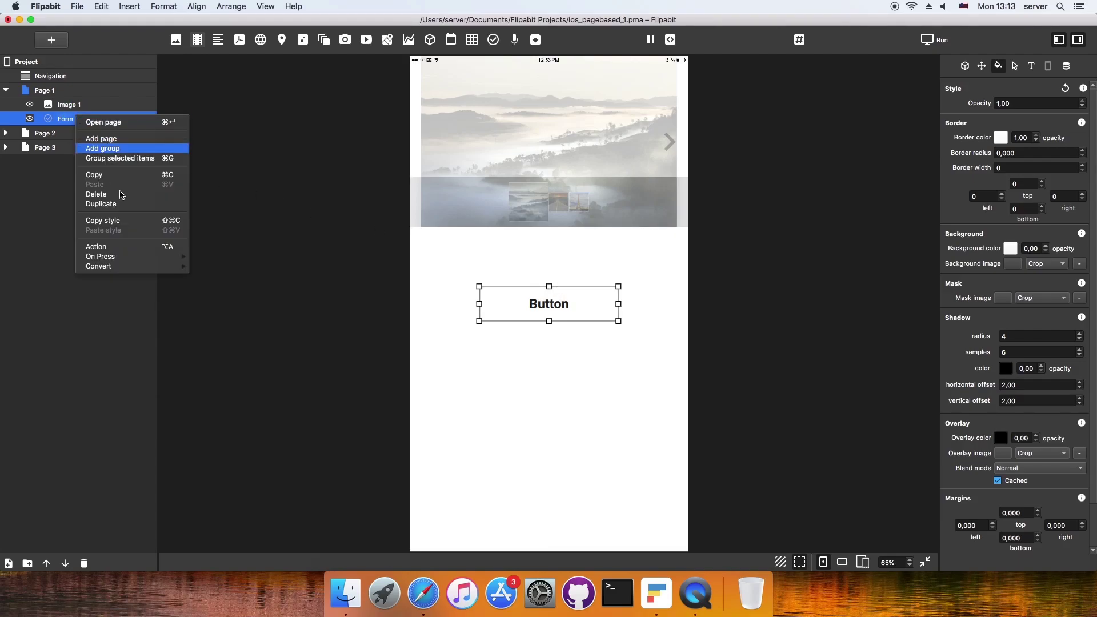
pyautogui.click(100, 243)
pyautogui.click(254, 510)
pyautogui.click(258, 510)
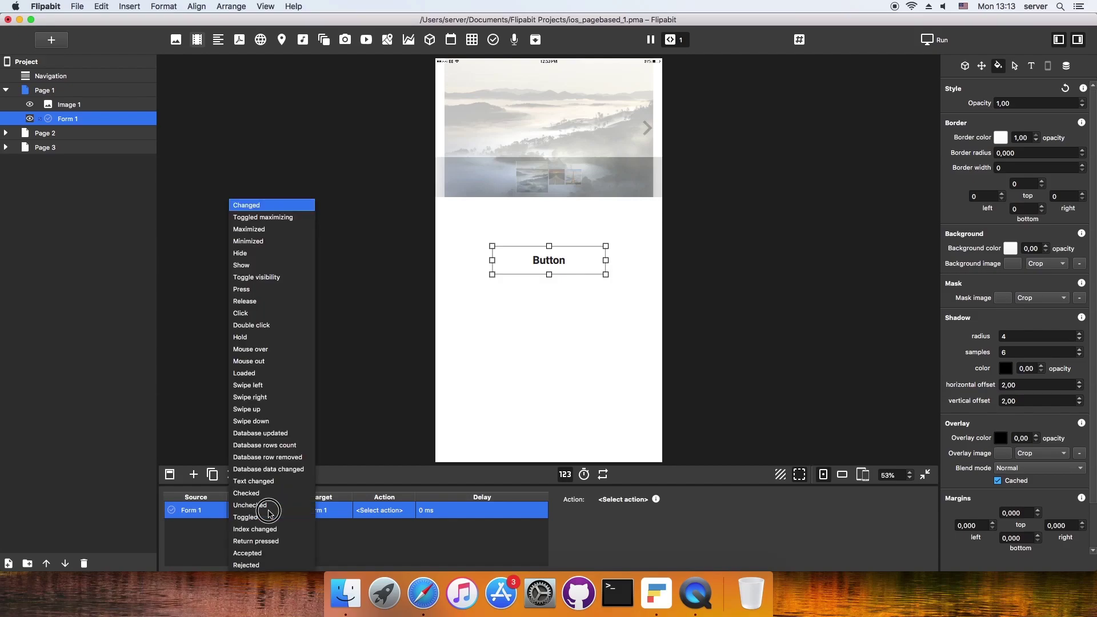
pyautogui.click(252, 313)
# Set the button action's target to Image 1 on Page 1 and its action to Share file
pyautogui.click(334, 511)
pyautogui.click(337, 512)
pyautogui.moveTo(337, 534)
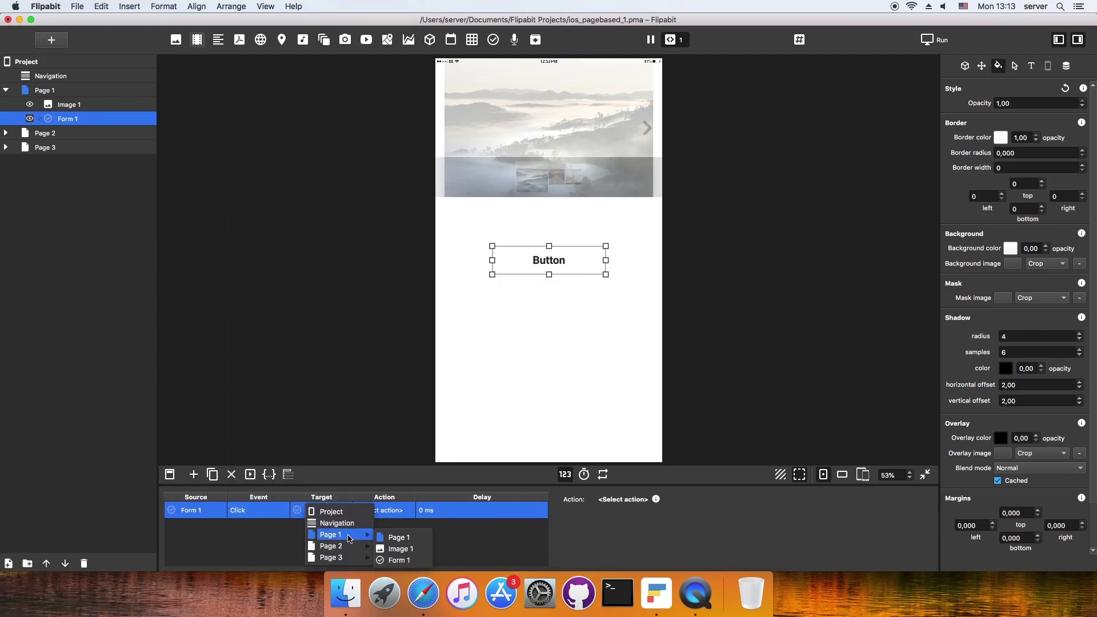
pyautogui.click(428, 553)
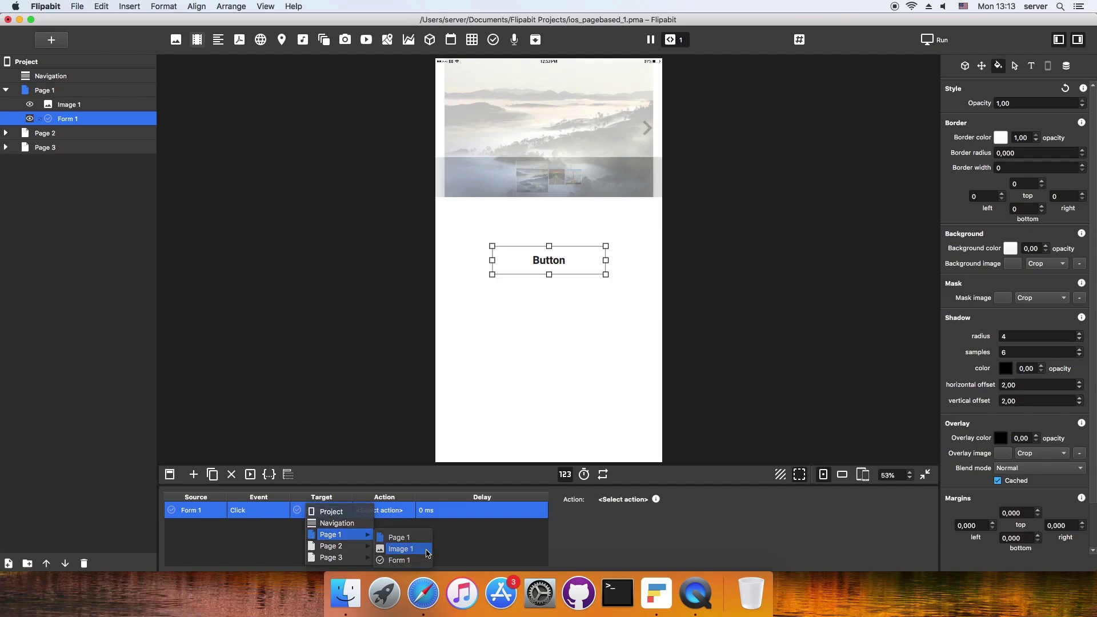
pyautogui.click(401, 512)
pyautogui.moveTo(377, 520)
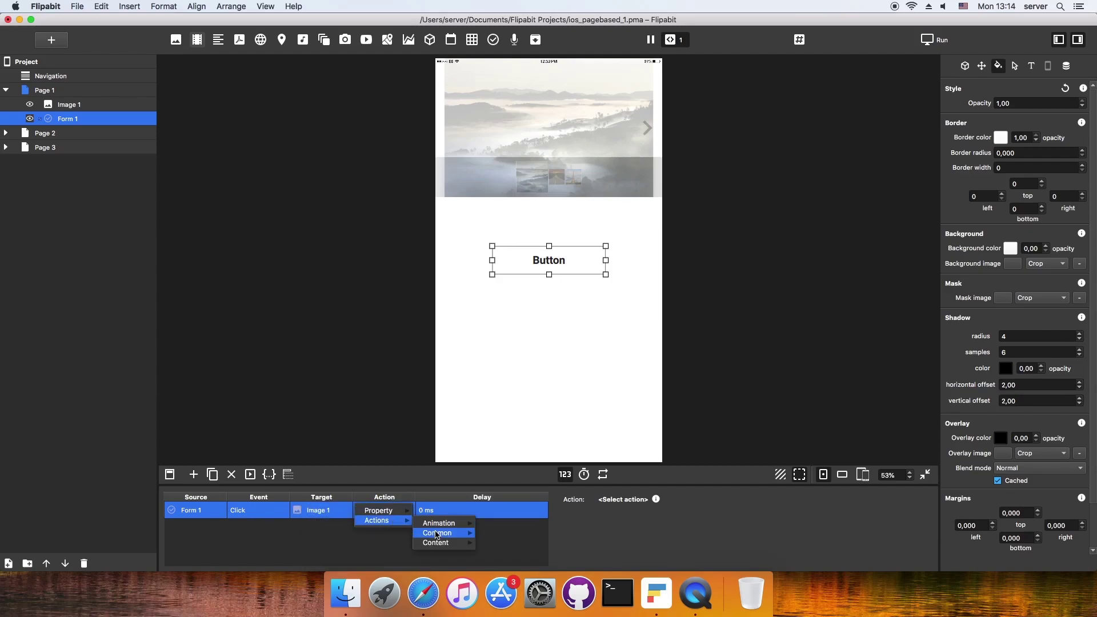
pyautogui.moveTo(437, 532)
pyautogui.click(492, 550)
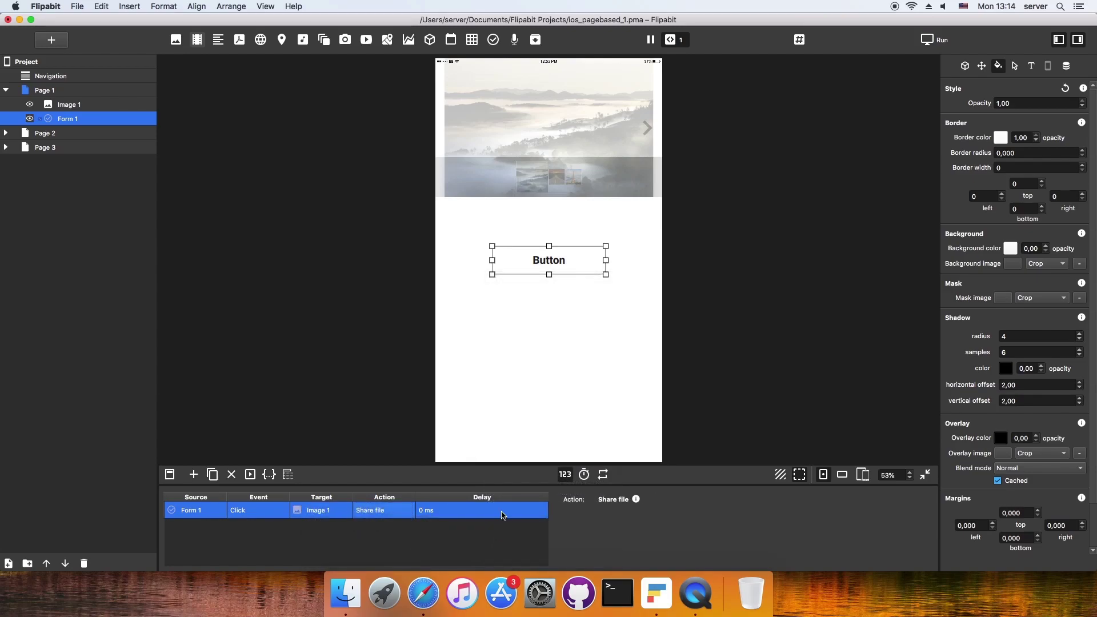
# Test the button's image sharing in the editor and run the project on the connected iPhone 6
pyautogui.click(630, 314)
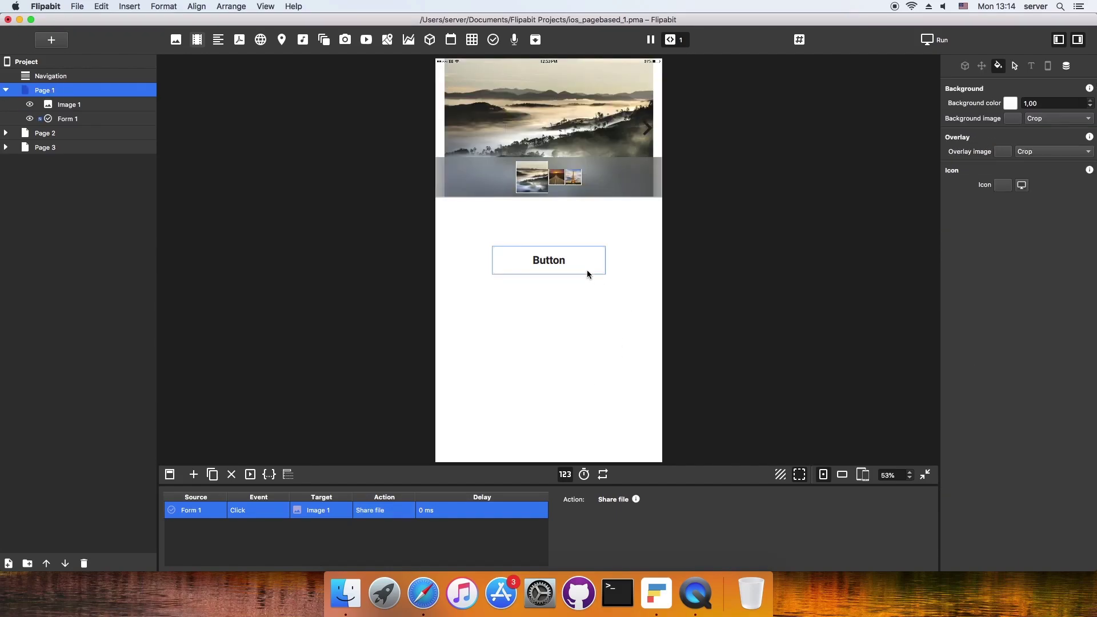
pyautogui.click(573, 262)
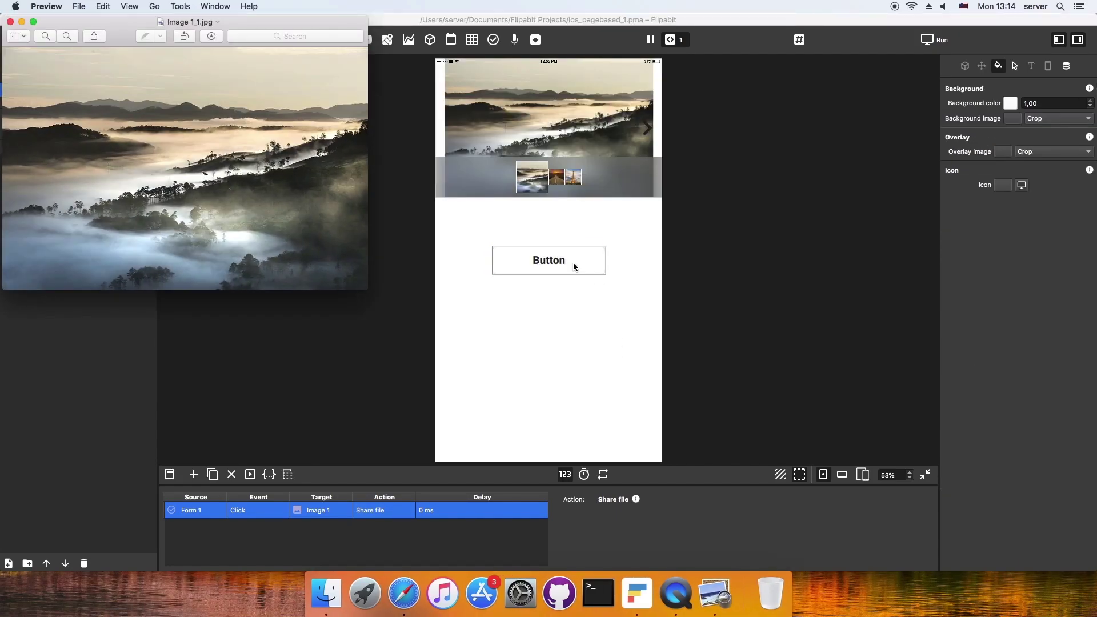
pyautogui.click(931, 41)
pyautogui.click(931, 41)
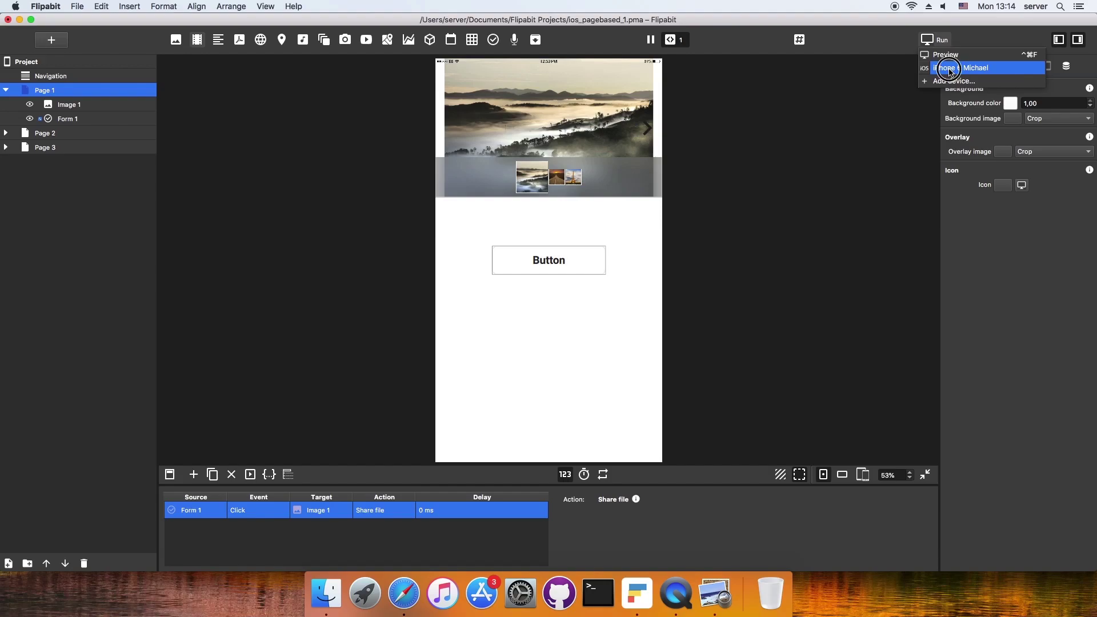
pyautogui.click(949, 69)
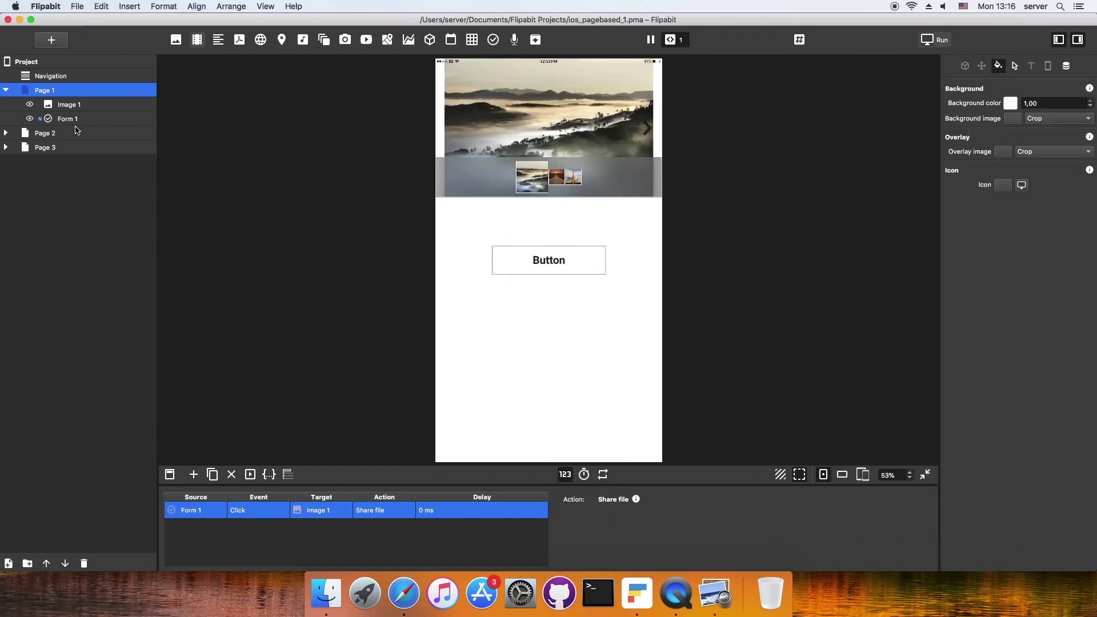
# Rename the Form 1 button as "share image" and set its label text to "share image"
pyautogui.doubleClick(75, 120)
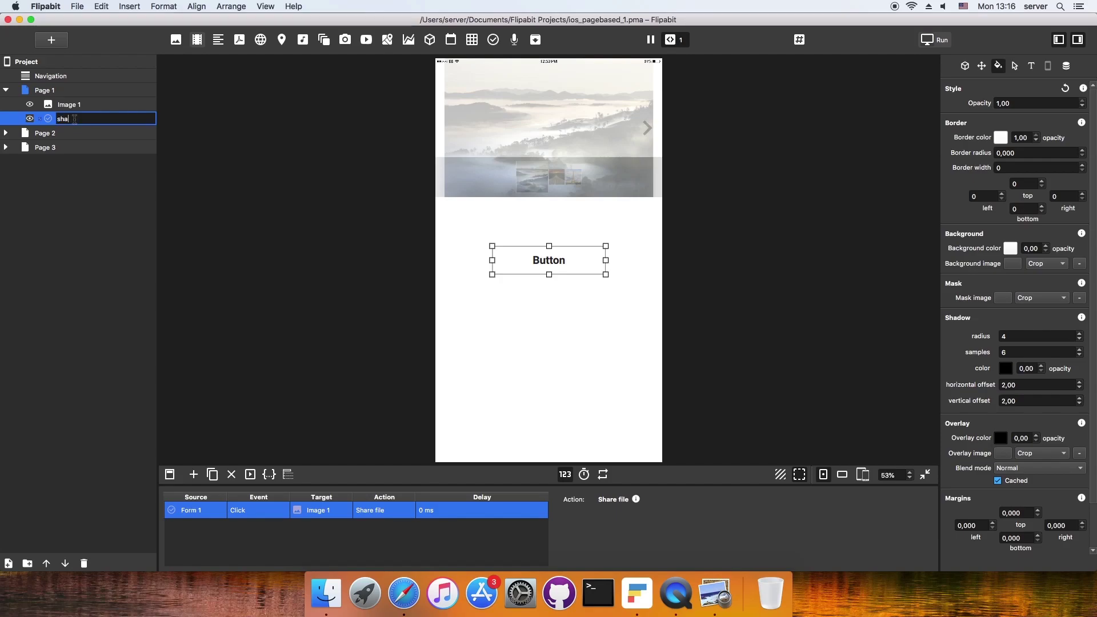
pyautogui.write('share image')
pyautogui.press('Return')
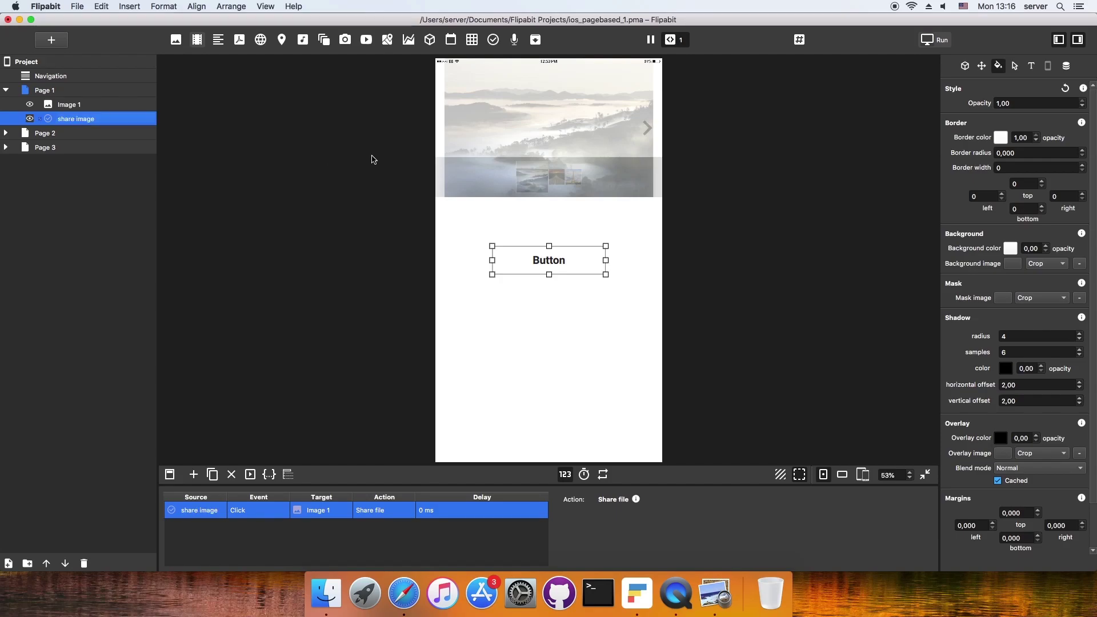
pyautogui.click(953, 68)
pyautogui.click(1027, 172)
pyautogui.write('share image')
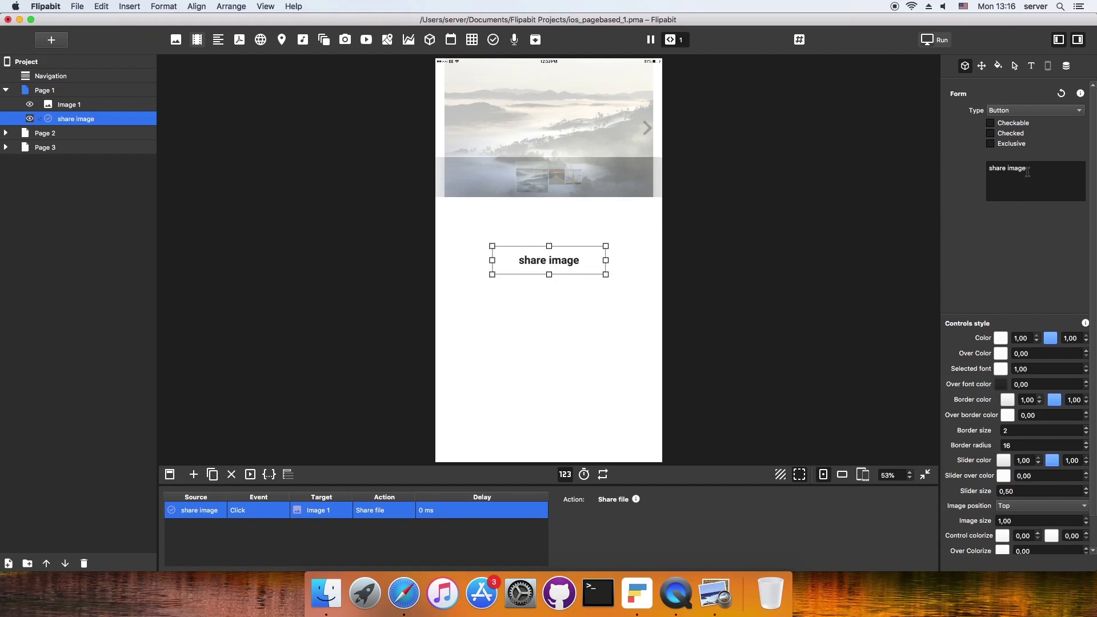
# Move the "share image" button onto the image gallery and reorder it above Image 1 in the page's object list
pyautogui.moveTo(525, 260); pyautogui.dragTo(524, 142)
pyautogui.moveTo(95, 128); pyautogui.dragTo(80, 98)
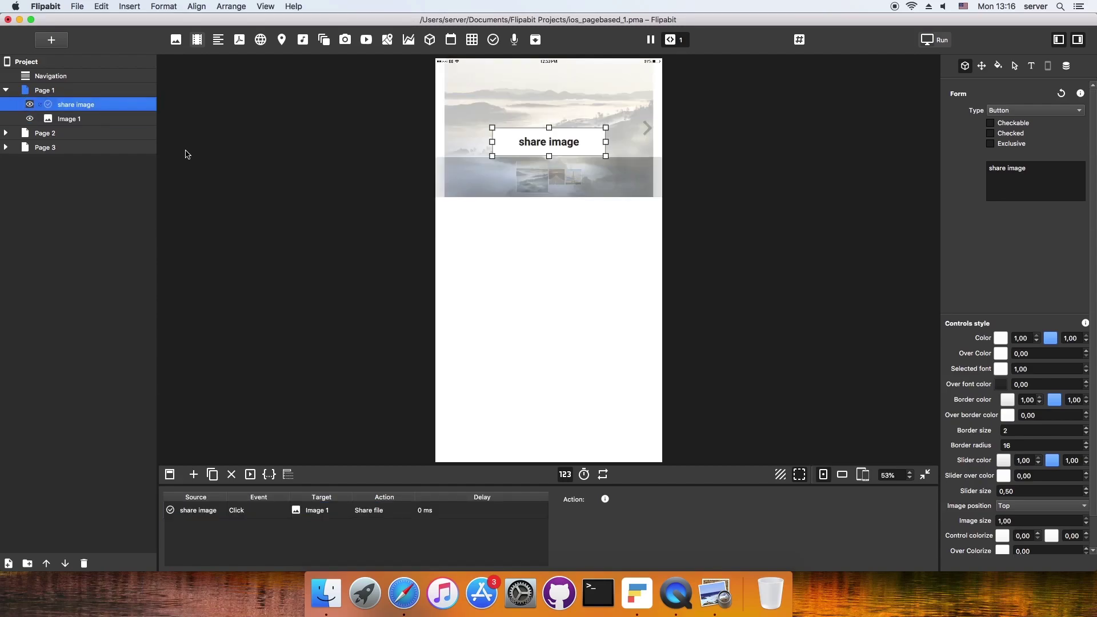
# Add a video using PexelsVideos1572442.mp4 and resize it to the full page width directly beneath the image gallery
pyautogui.click(197, 40)
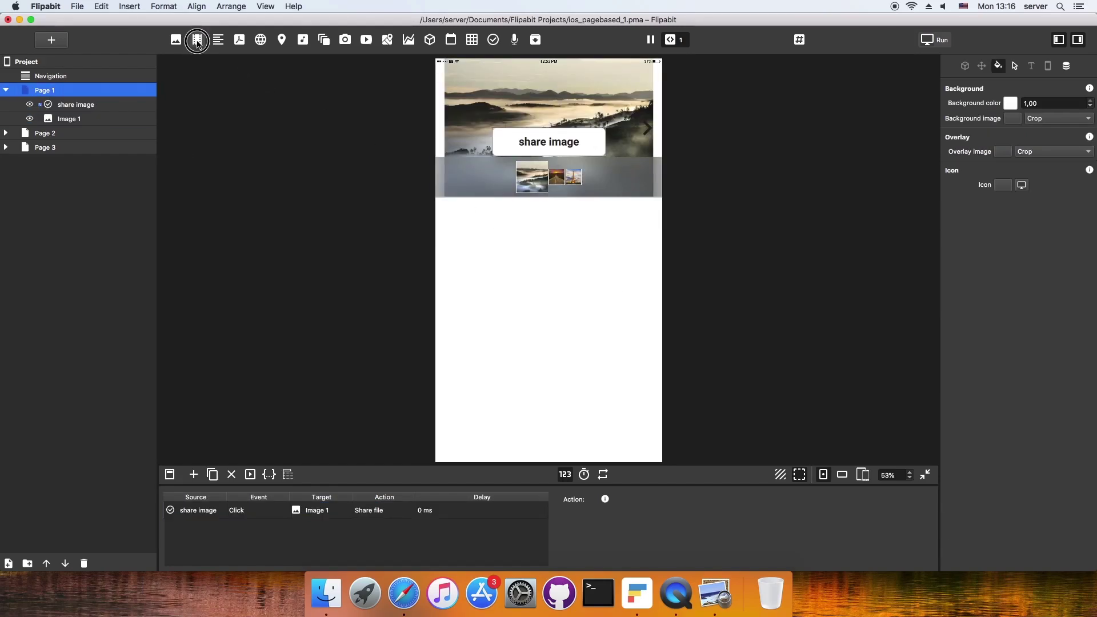
pyautogui.click(409, 164)
pyautogui.doubleClick(409, 164)
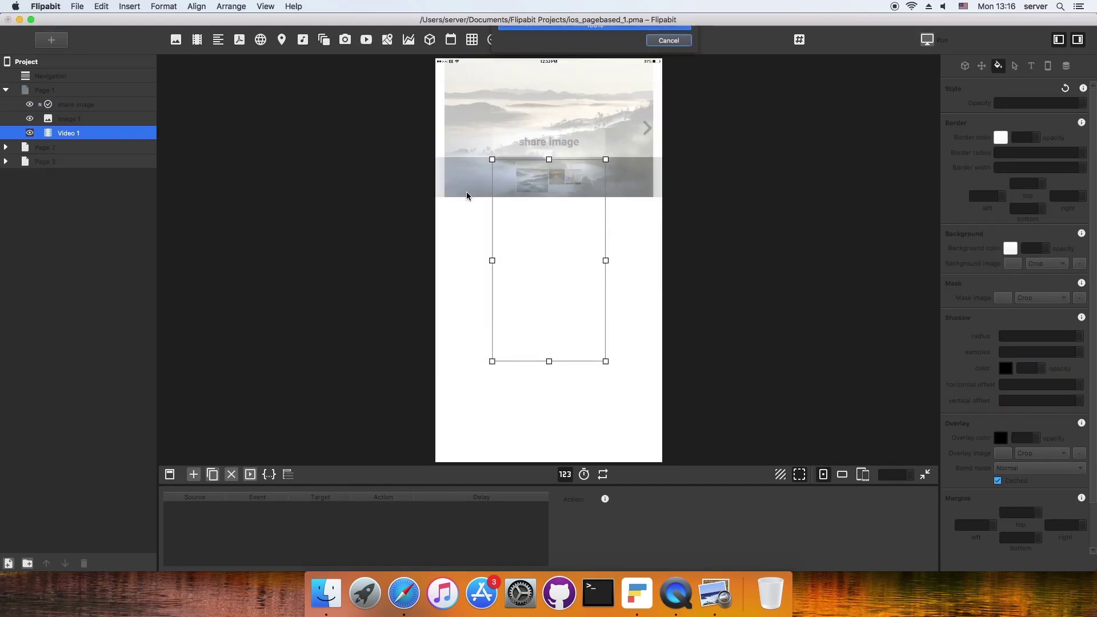
pyautogui.moveTo(546, 193); pyautogui.dragTo(544, 197)
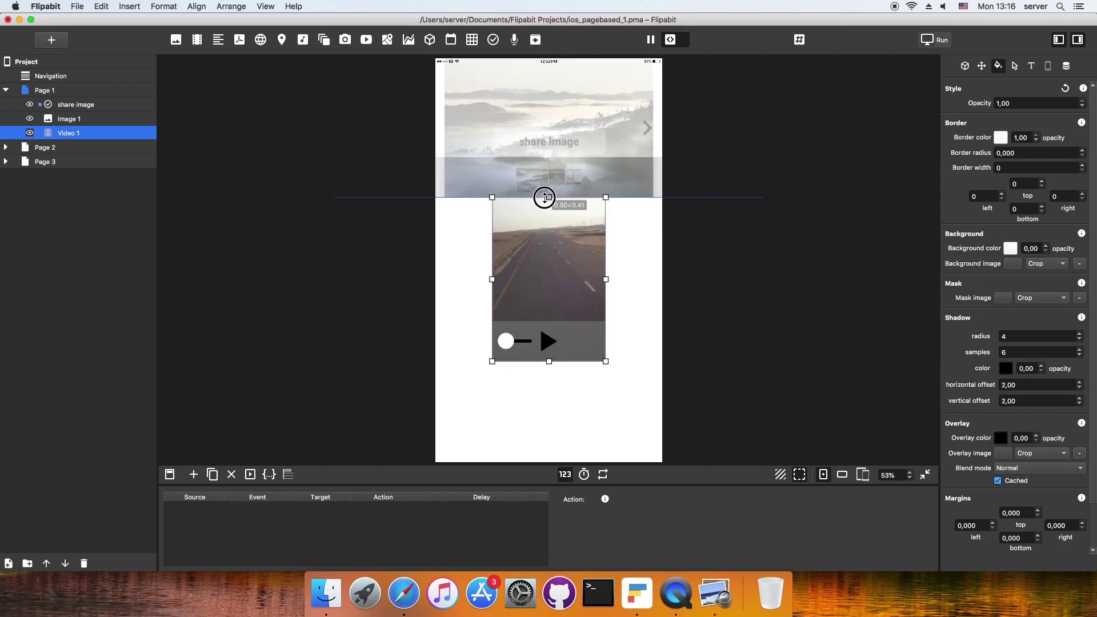
pyautogui.moveTo(549, 361); pyautogui.dragTo(550, 347)
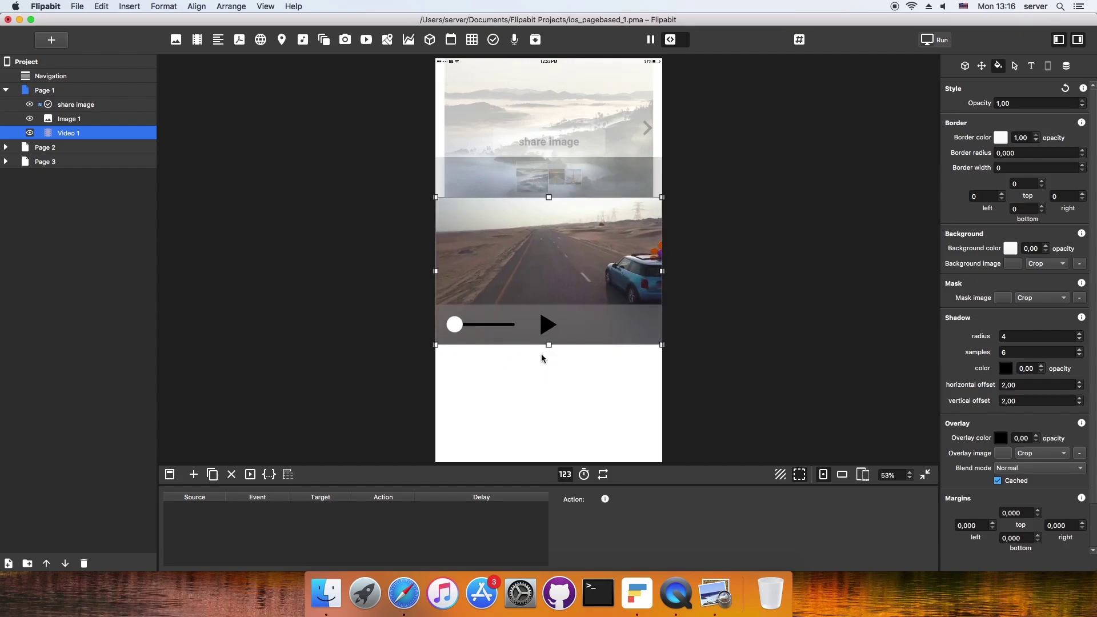
# Duplicate the "share image" button and rename the copy as "share video"
pyautogui.click(80, 105)
pyautogui.press('super+d')
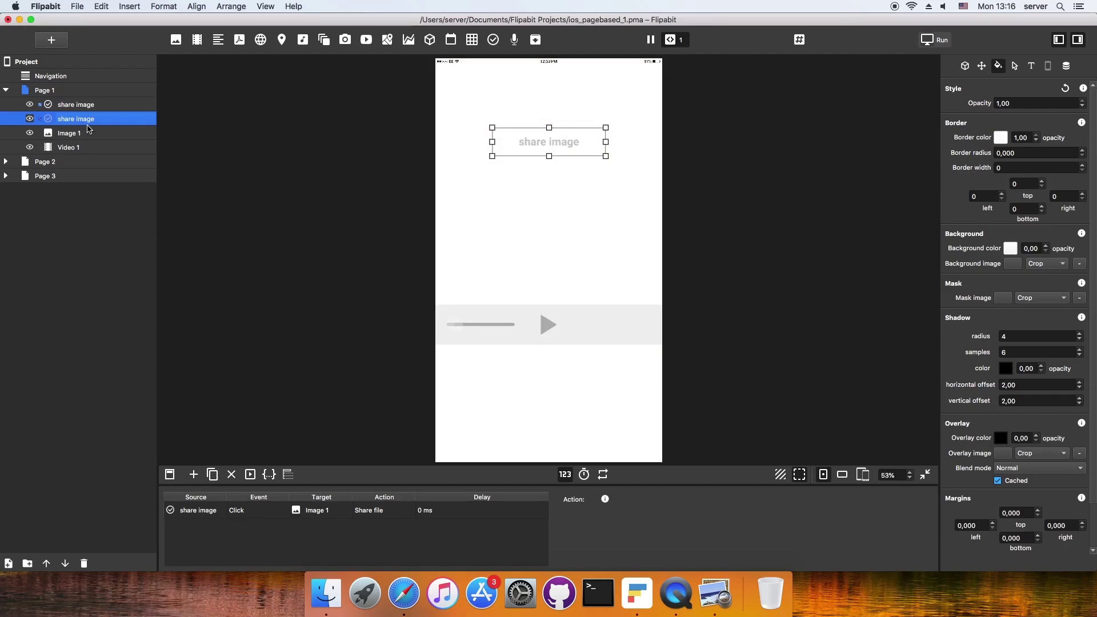
pyautogui.doubleClick(83, 120)
pyautogui.doubleClick(84, 120)
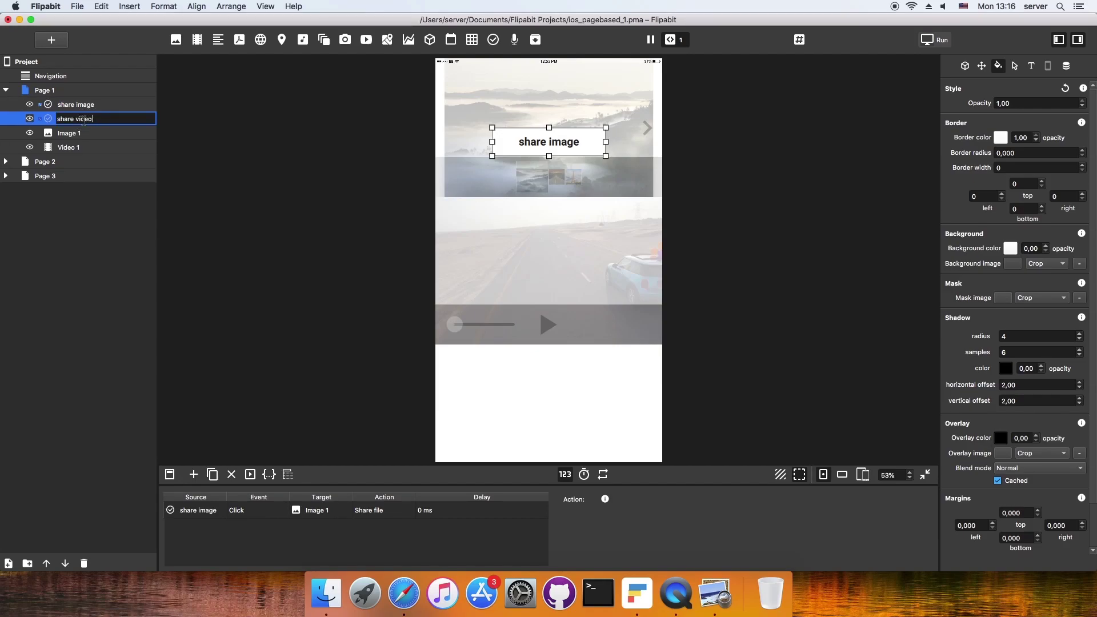
pyautogui.press('Return')
# Move the duplicated button onto the video and change its label text to "share video"
pyautogui.moveTo(540, 143); pyautogui.dragTo(540, 267)
pyautogui.click(968, 70)
pyautogui.doubleClick(1033, 163)
pyautogui.write('video')
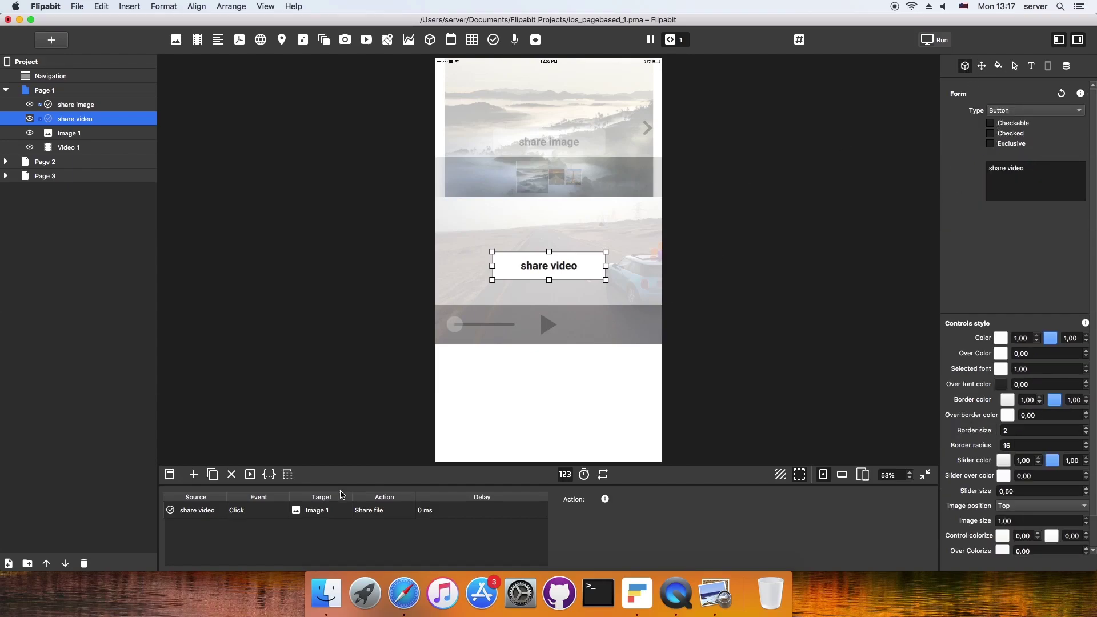
# Change the "share video" button action's target to Video 1 on Page 1
pyautogui.click(296, 511)
pyautogui.click(340, 516)
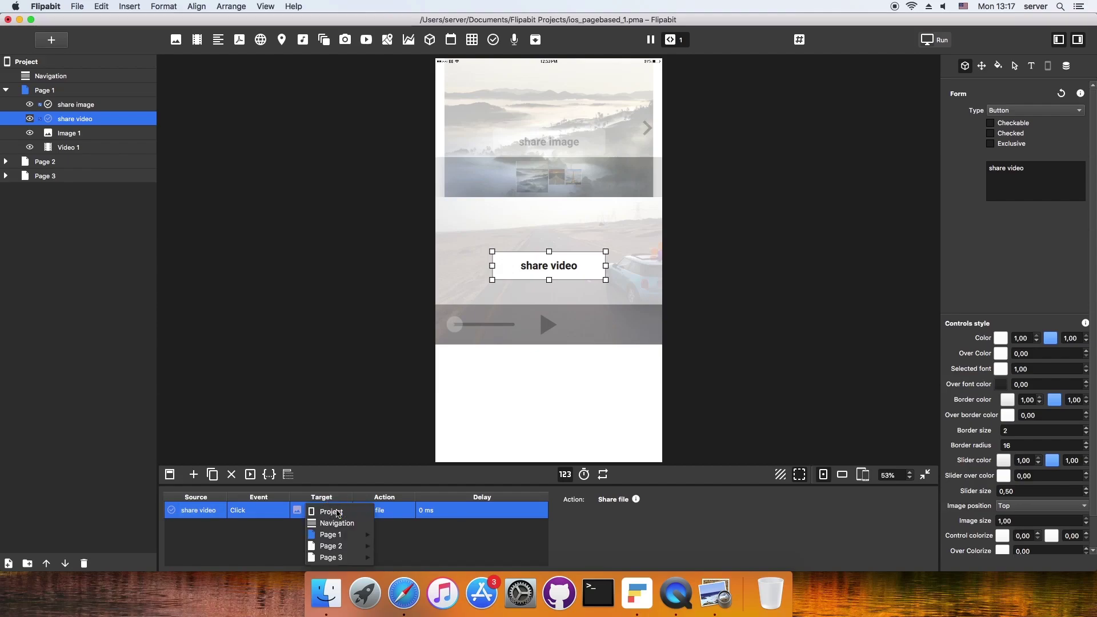
pyautogui.moveTo(335, 534)
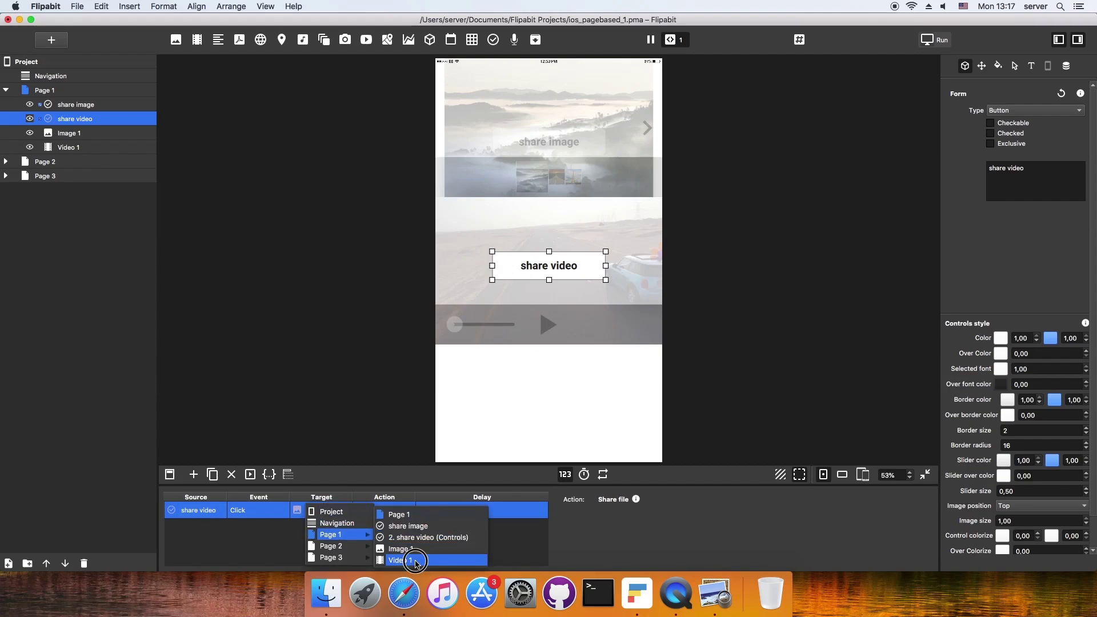
pyautogui.click(413, 559)
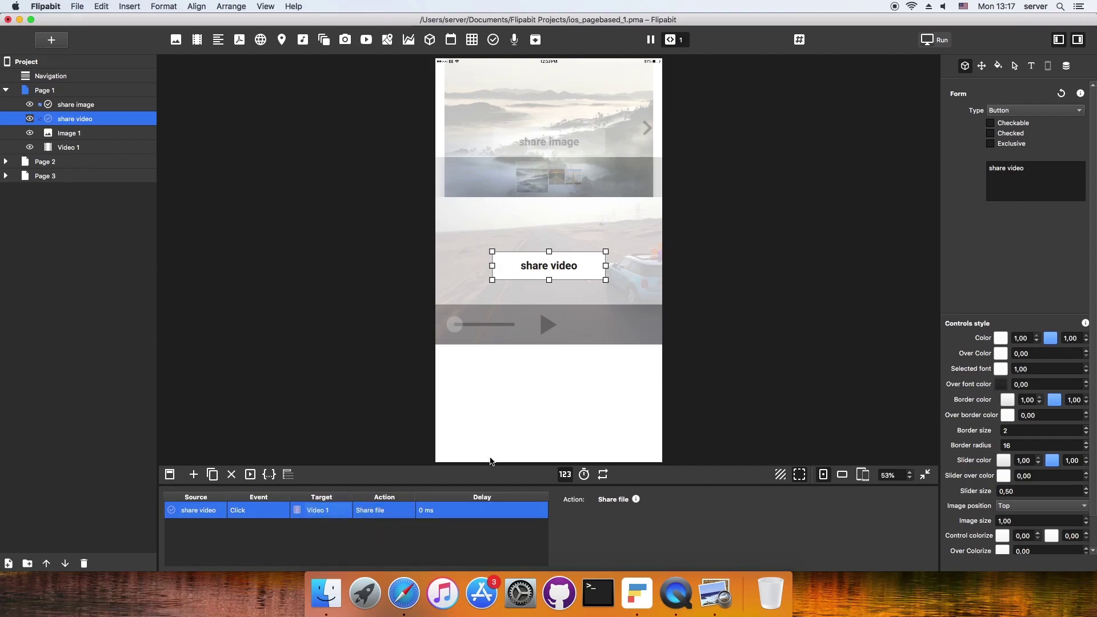
# Test the "share video" button in the editor, pause the opened video, and run the project on the connected iPhone 6
pyautogui.click(510, 422)
pyautogui.click(551, 268)
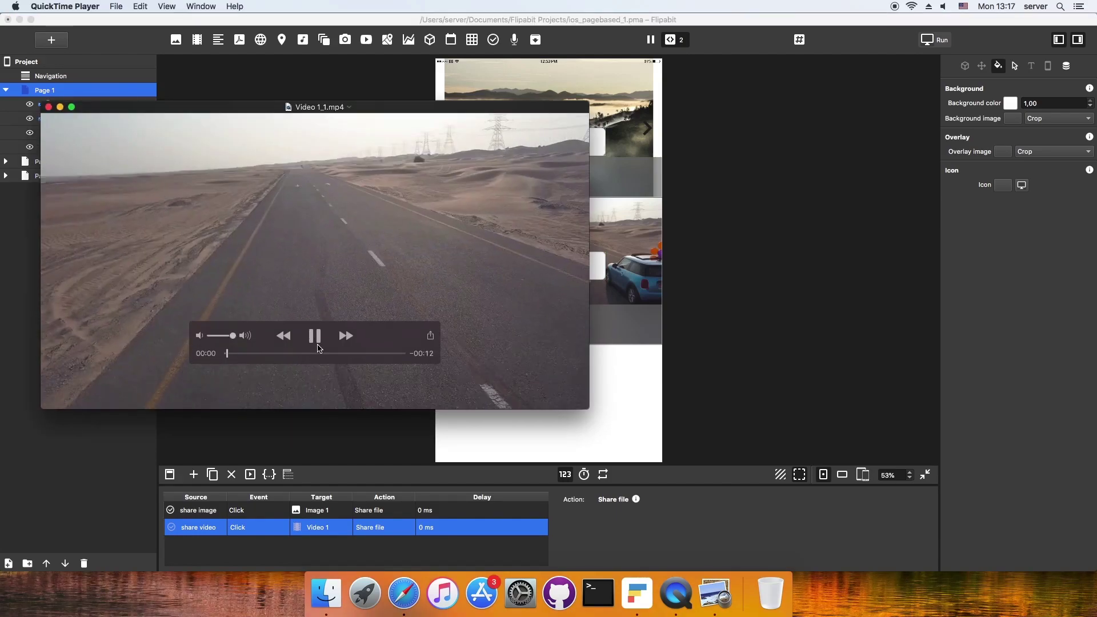
pyautogui.click(315, 336)
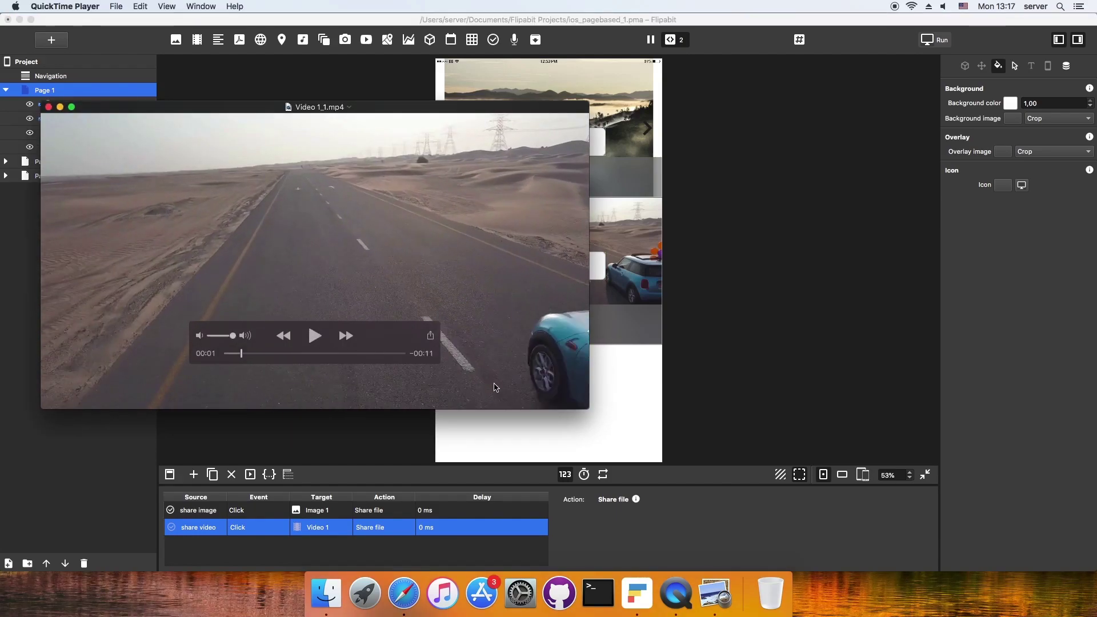
pyautogui.click(642, 399)
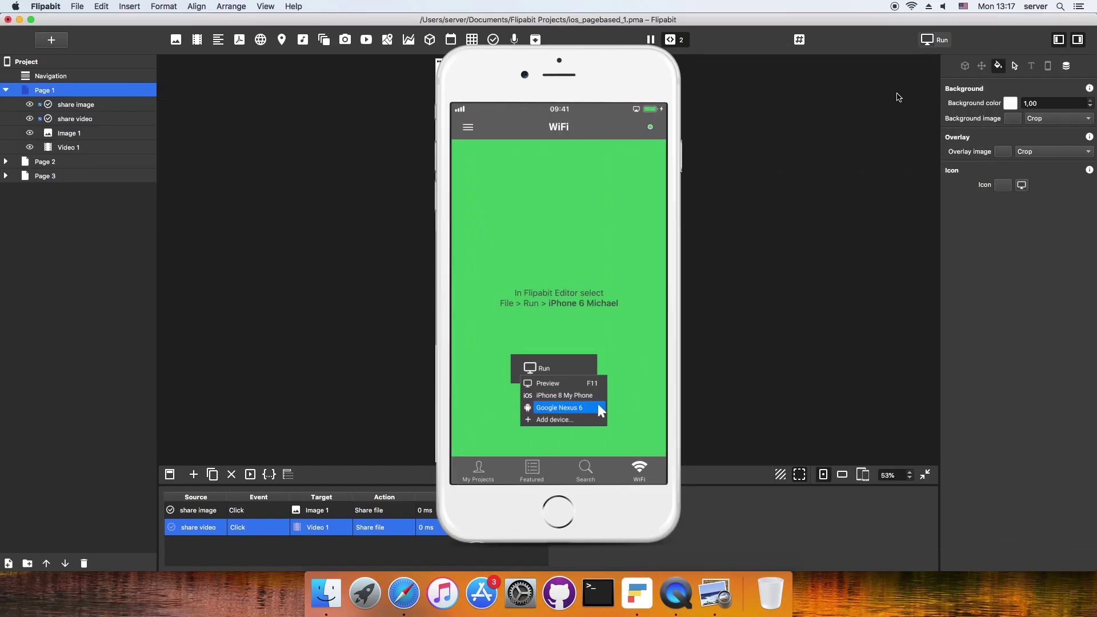
pyautogui.click(935, 41)
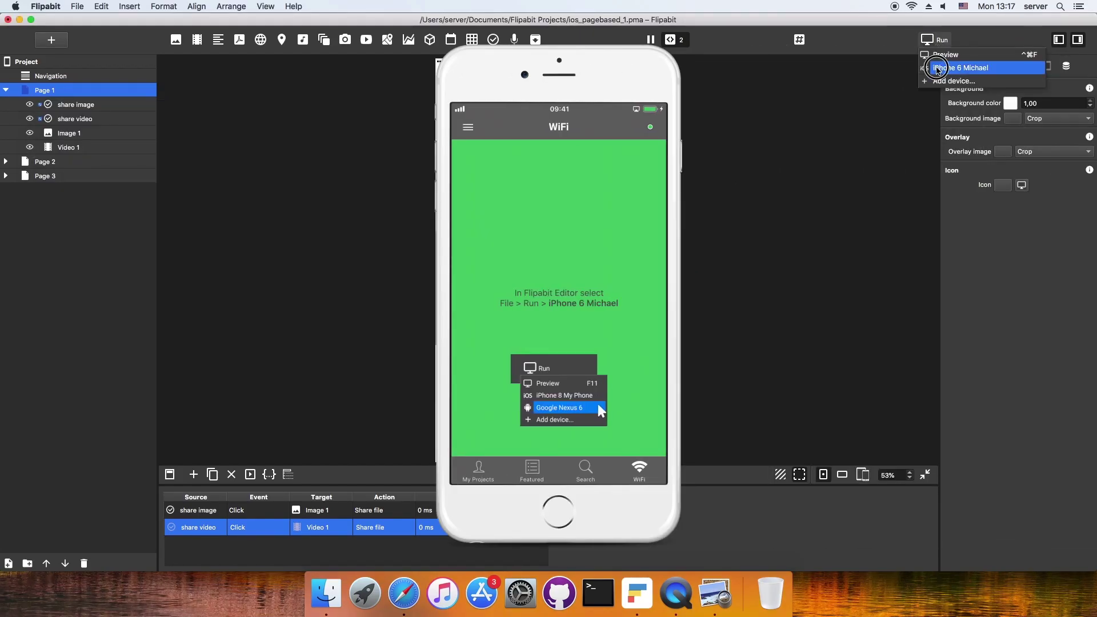
pyautogui.click(937, 68)
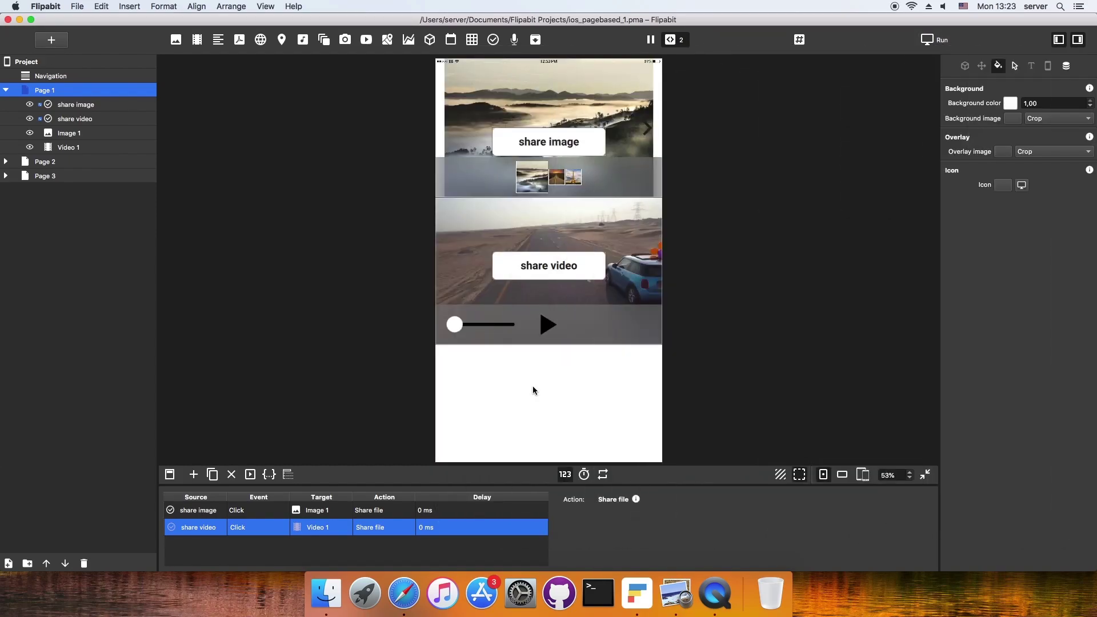
# Add a text object filling the page area below the video and enter a Lorem ipsum paragraph as its content
pyautogui.click(220, 40)
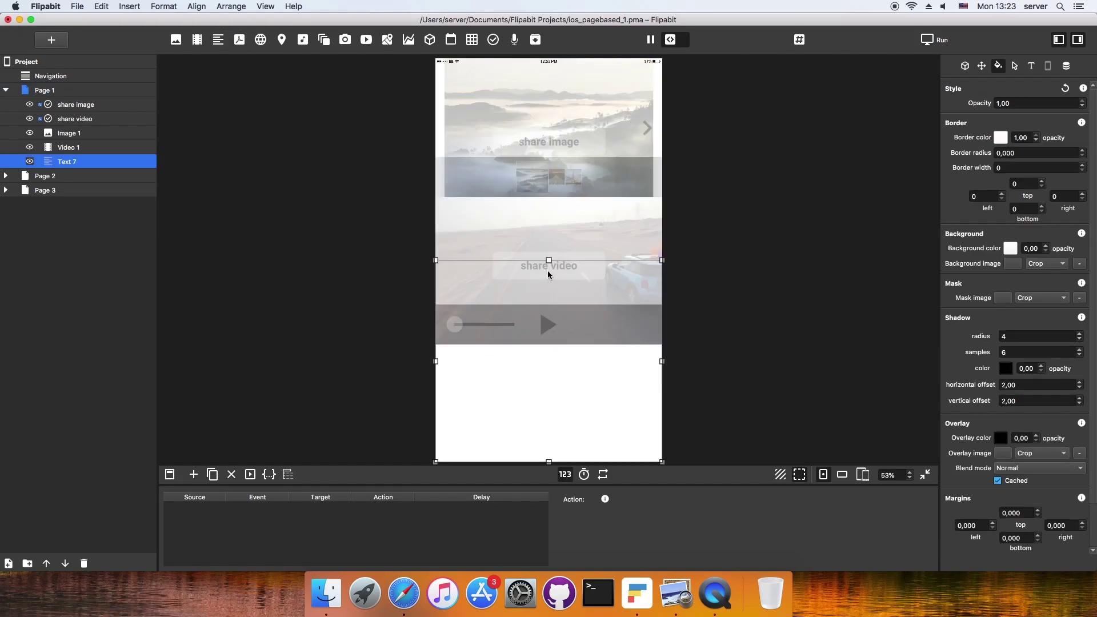
pyautogui.moveTo(549, 260); pyautogui.dragTo(557, 344)
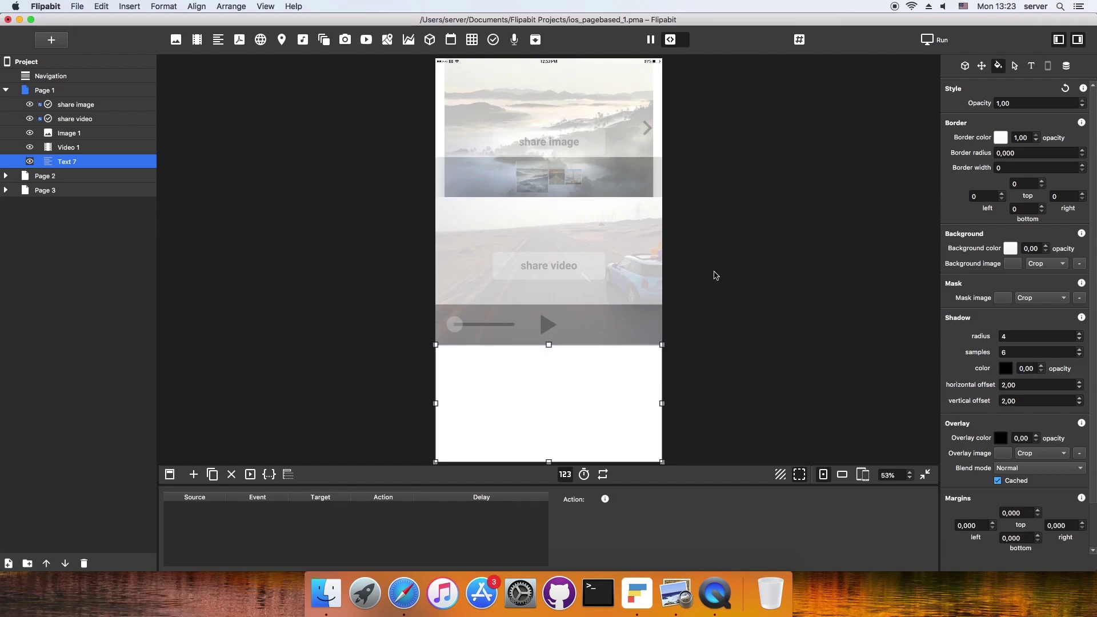
pyautogui.click(965, 65)
pyautogui.write('Lorem ipsum dolor sit amet, consectetur adipiscing elit. Ut at pulvinar ante, ac egestas justo. Sed gravida finibus eleifend. Donec egestas erat nisl, a sollicitudin diam interdum vitae. Integer malesuada massa metus, eget accumsan leo posuere vitae. Nam id accumsan est. Pellentesque ut blandit velit, vel tempor augue.')
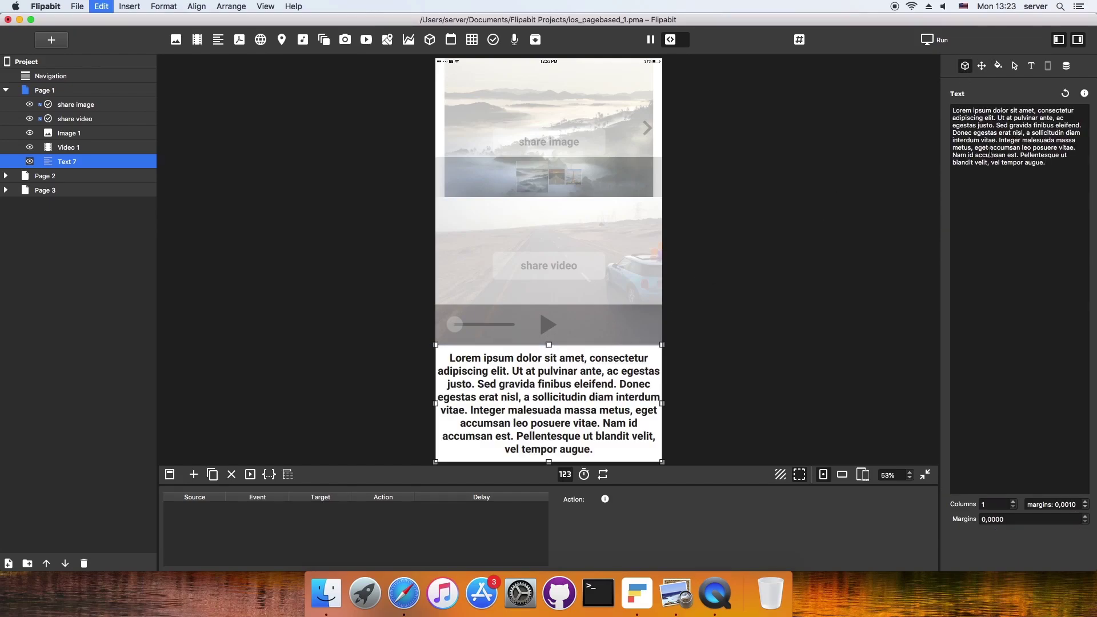
# Duplicate the "share video" button, change the copy's name and label to "share text", and place it over the lower part of the text
pyautogui.click(75, 118)
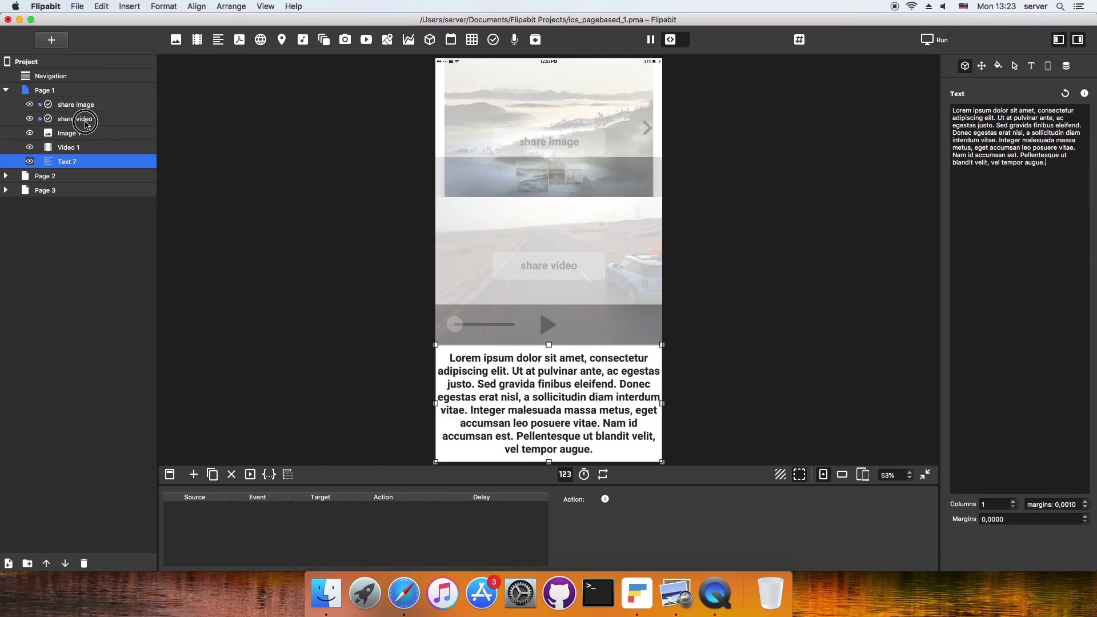
pyautogui.press('super+d')
pyautogui.doubleClick(85, 134)
pyautogui.doubleClick(85, 133)
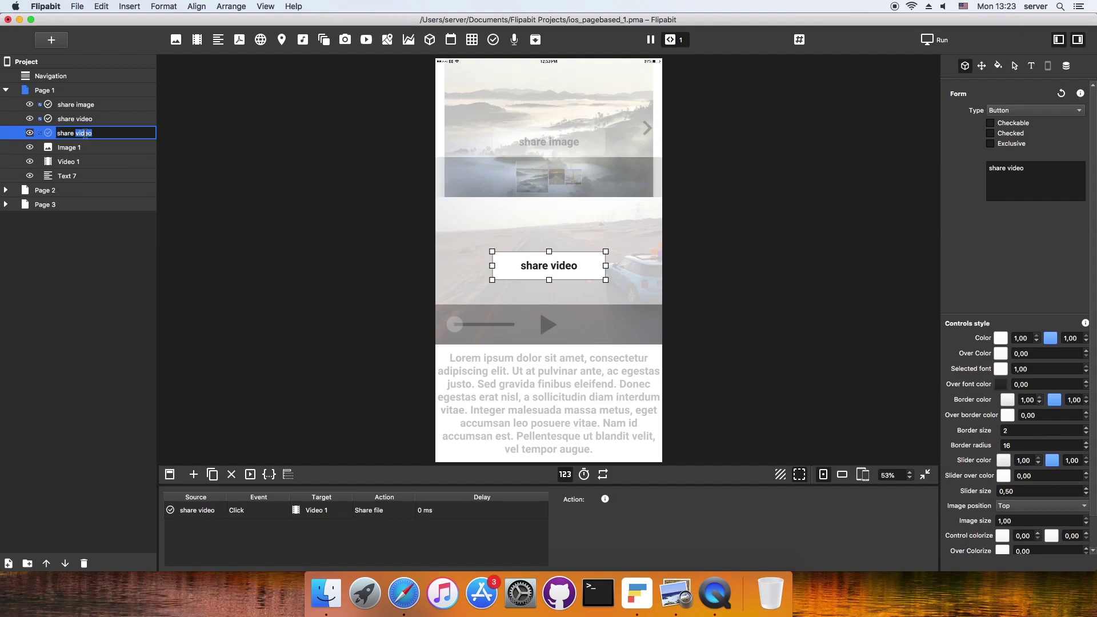
pyautogui.write('text')
pyautogui.press('Return')
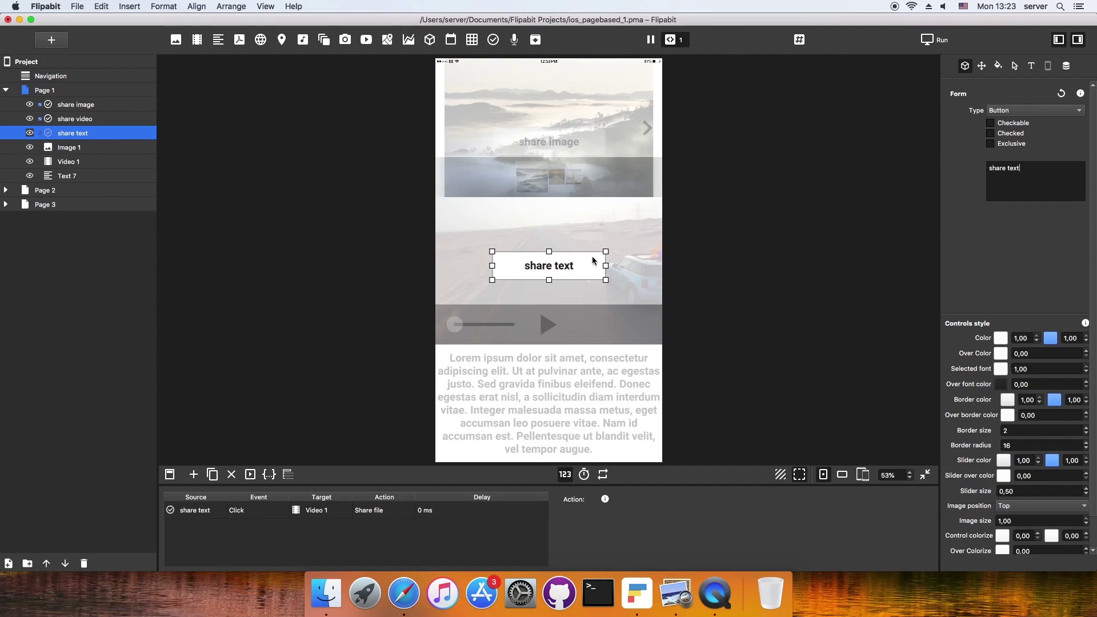
pyautogui.moveTo(568, 263); pyautogui.dragTo(571, 429)
# Test the "share text" button in the editor and close the video file it opens
pyautogui.click(609, 396)
pyautogui.click(570, 430)
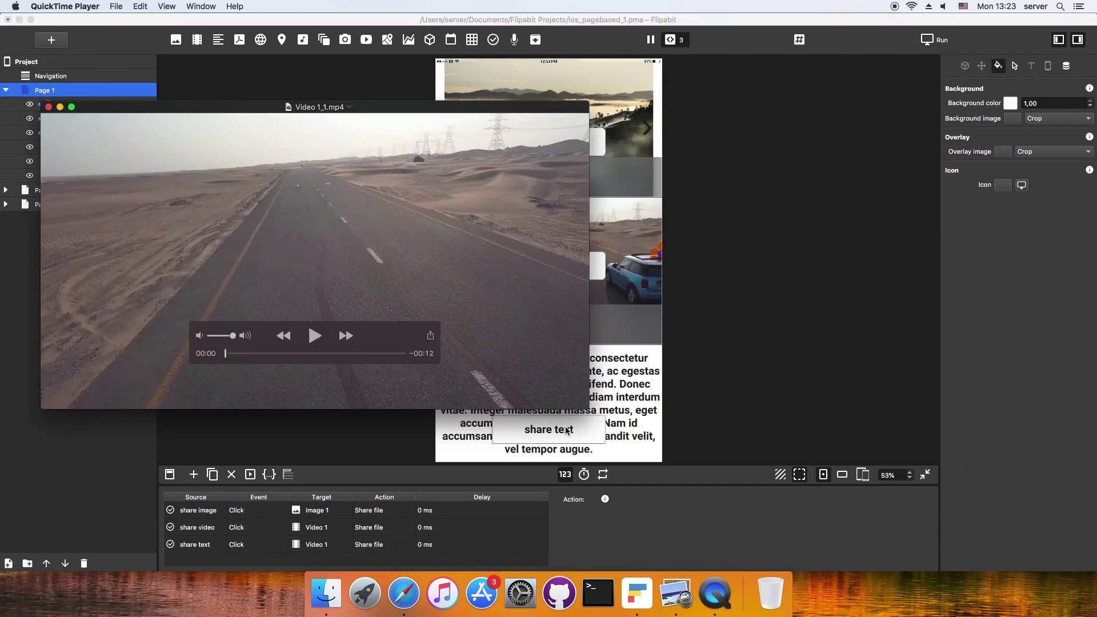
pyautogui.click(49, 107)
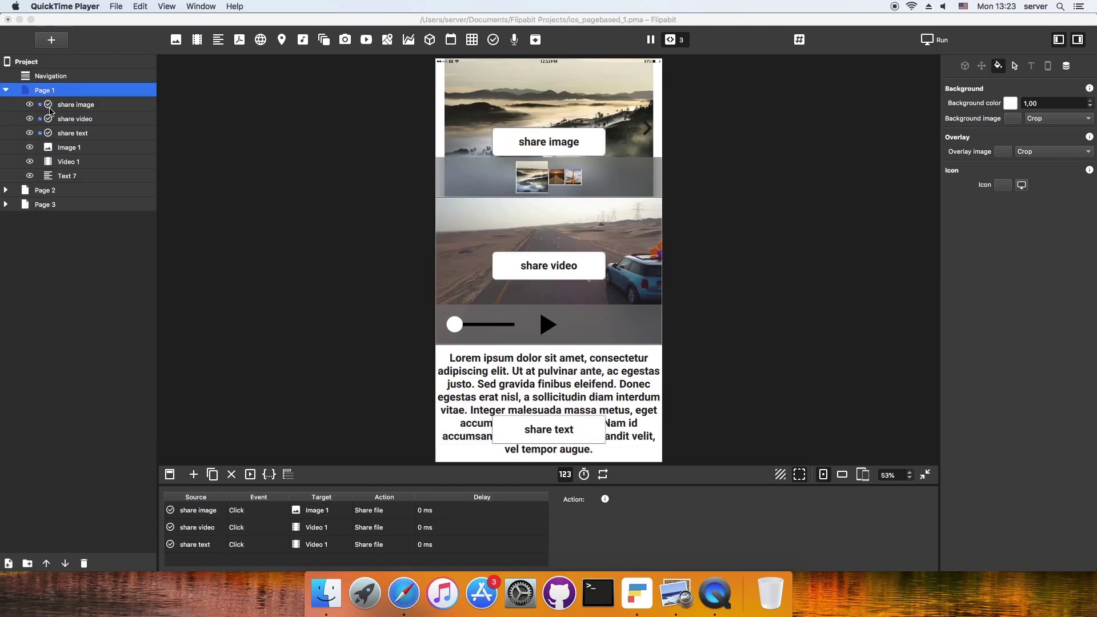
# Change the target of the "share text" button's Share file action to Text 7 on Page 1
pyautogui.click(547, 430)
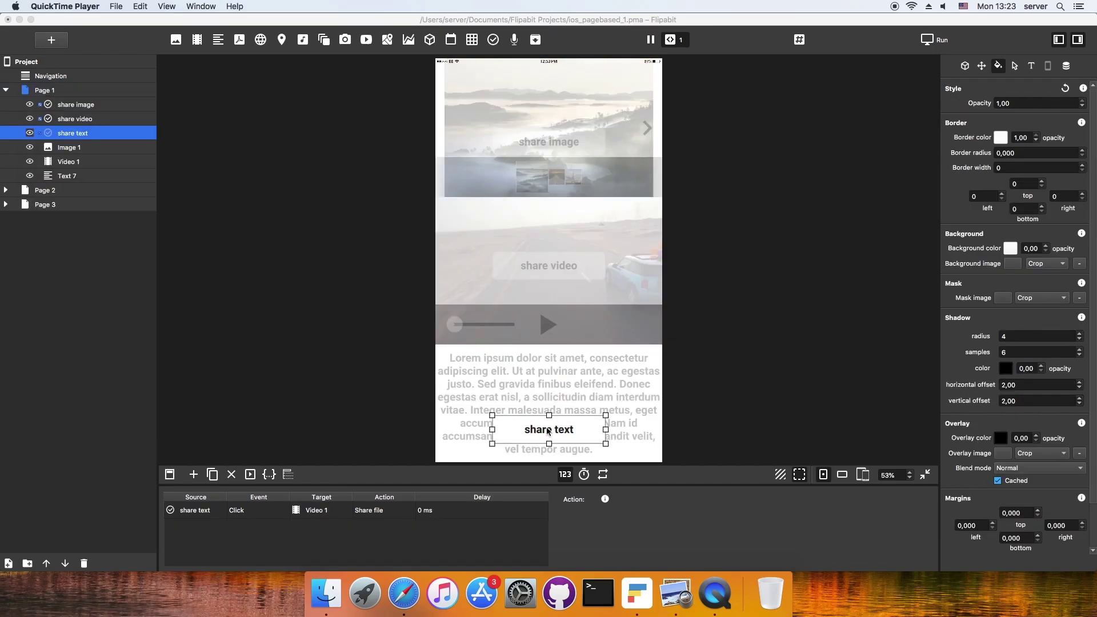
pyautogui.click(320, 511)
pyautogui.click(320, 510)
pyautogui.moveTo(352, 540)
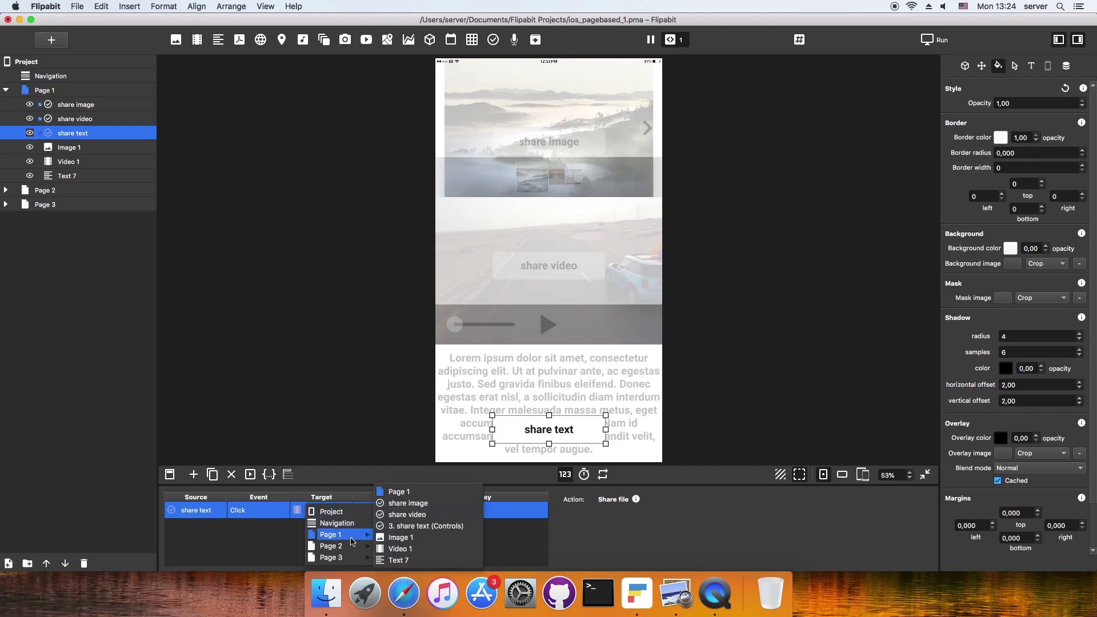
pyautogui.click(400, 560)
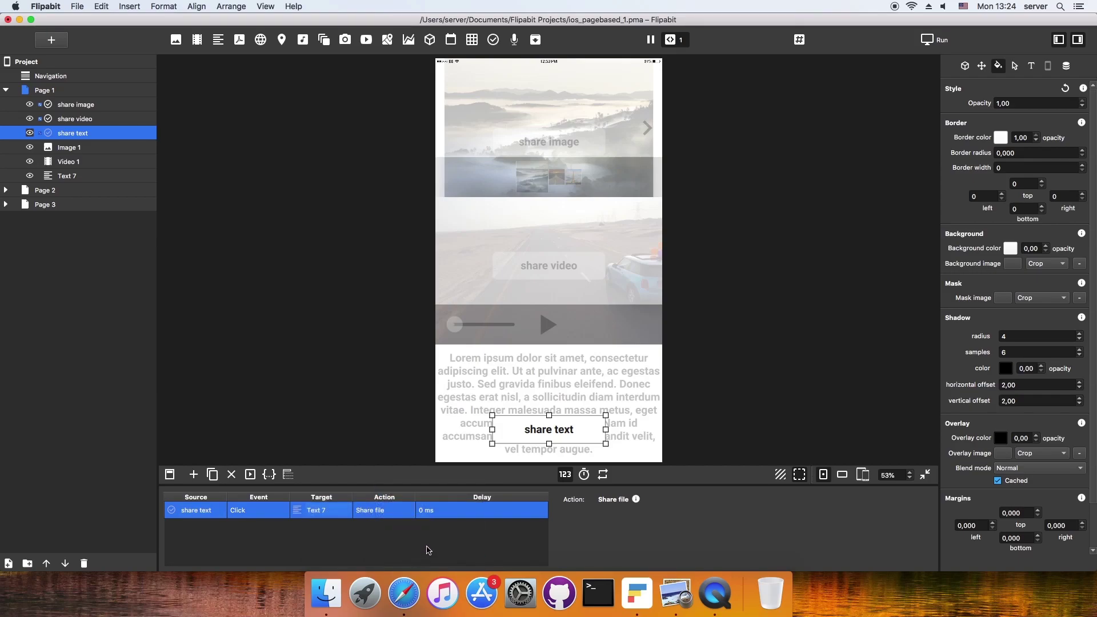
# Test the "share text" button in the editor, close the opened text file, and run the project on the connected iPhone
pyautogui.click(535, 406)
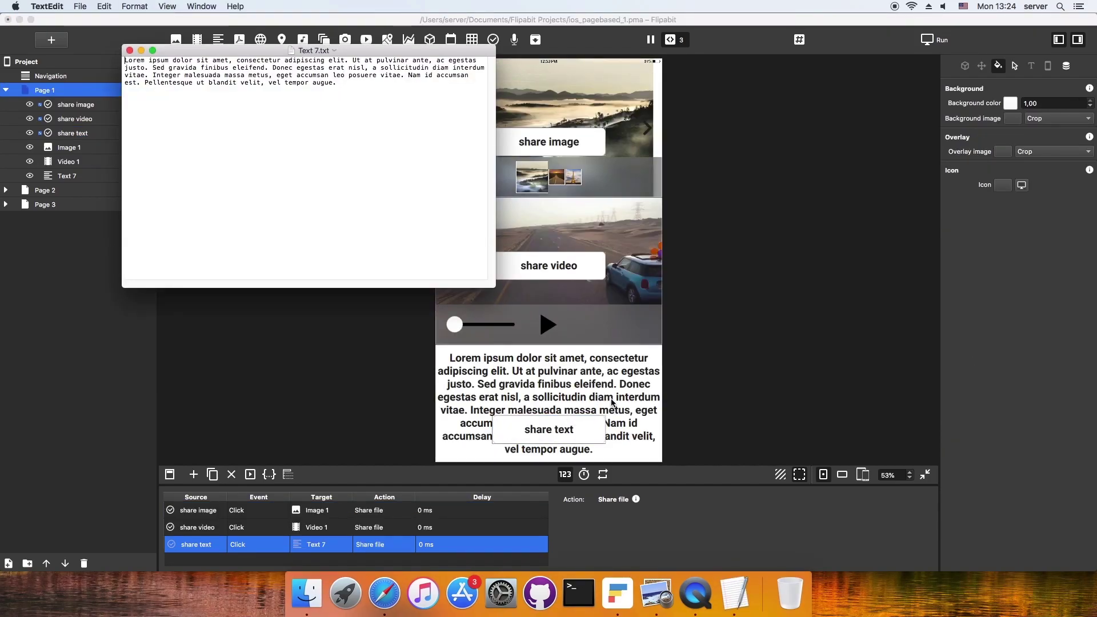
pyautogui.click(130, 51)
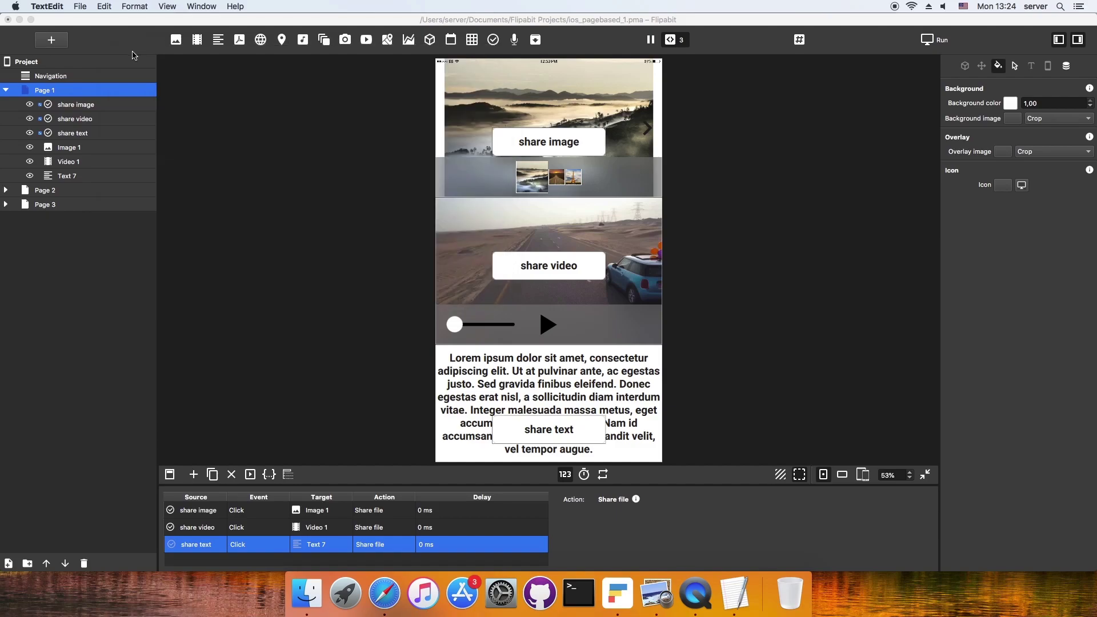
pyautogui.click(935, 39)
pyautogui.click(945, 69)
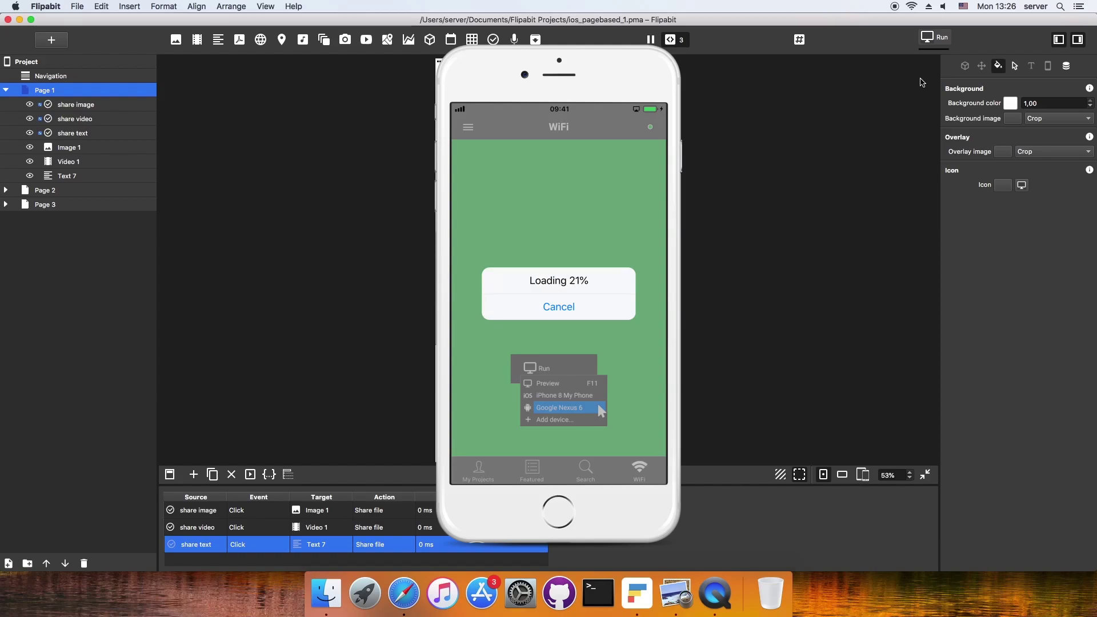